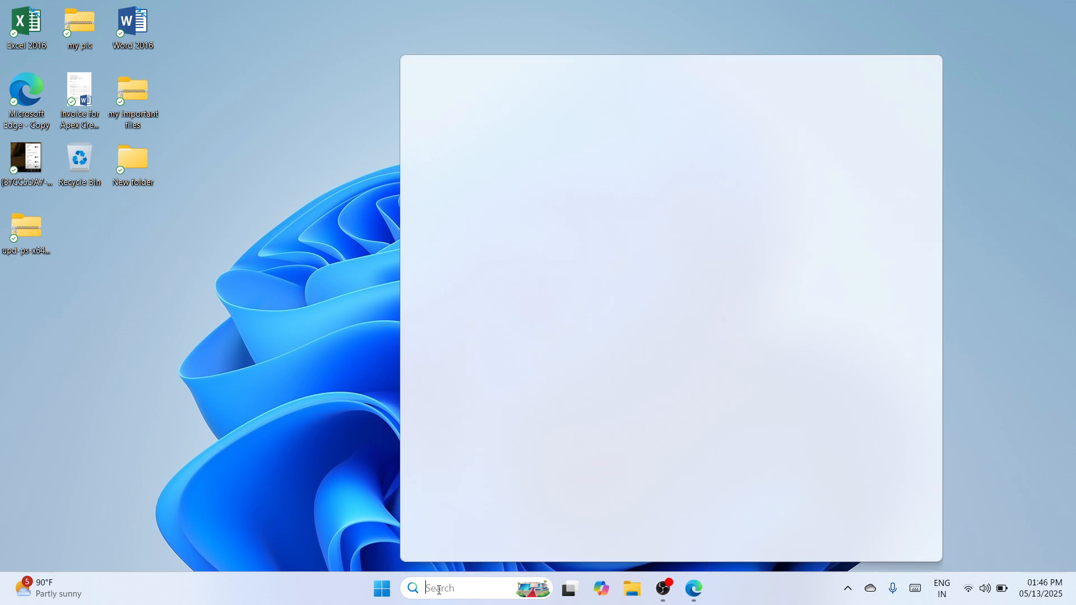
Step: Search Windows for "chrome" and launch Google Chrome
text(chro)
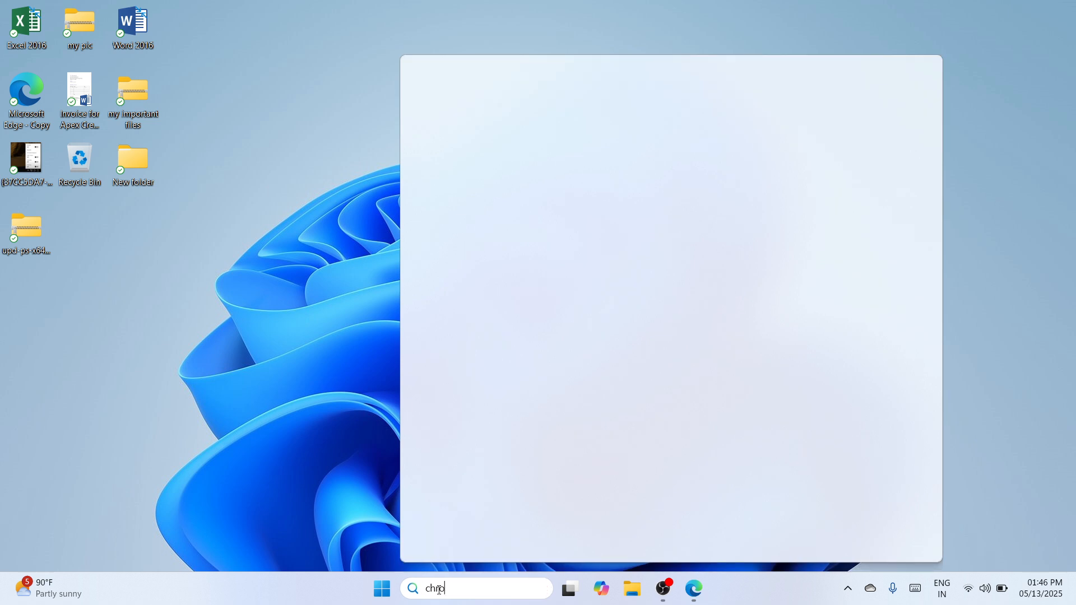
text(me)
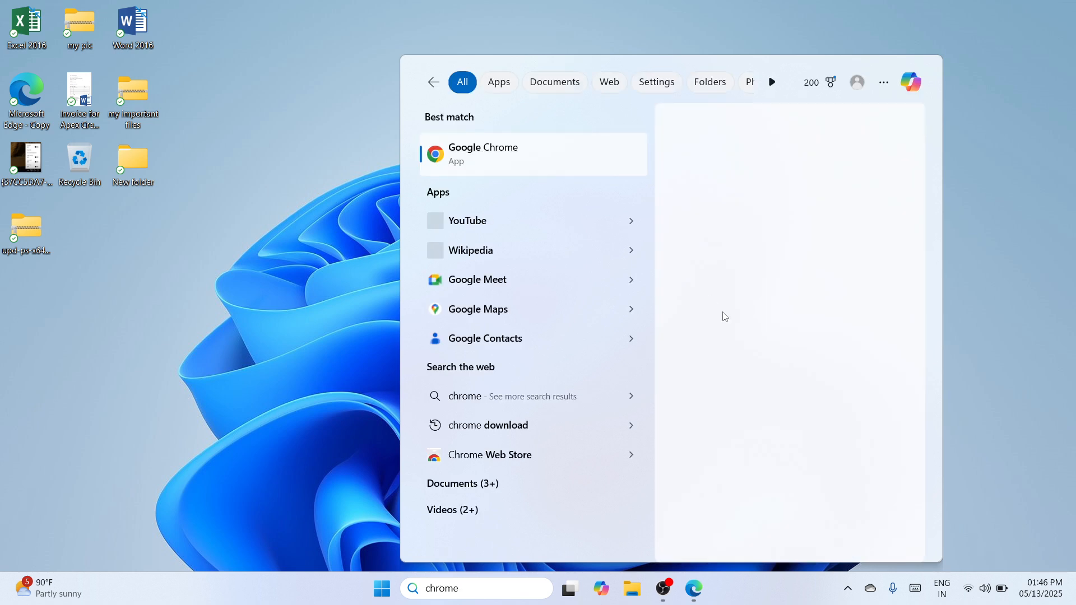
click(731, 259)
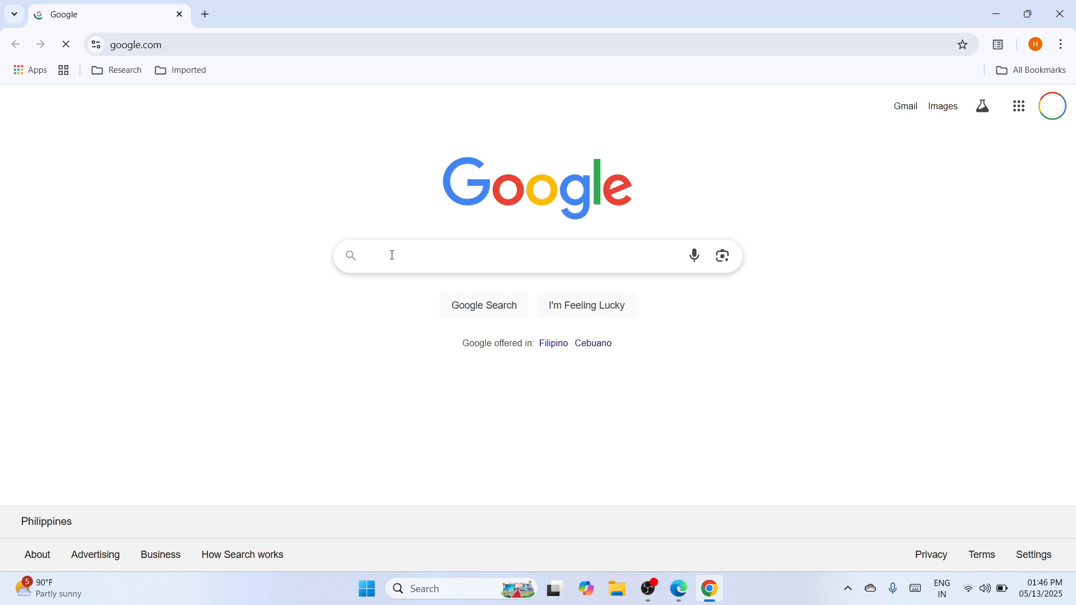
Step: Search Google for "hp laserjet 3015 driver" to reach HP's driver download page, and close the browser when done there
text(hp laser)
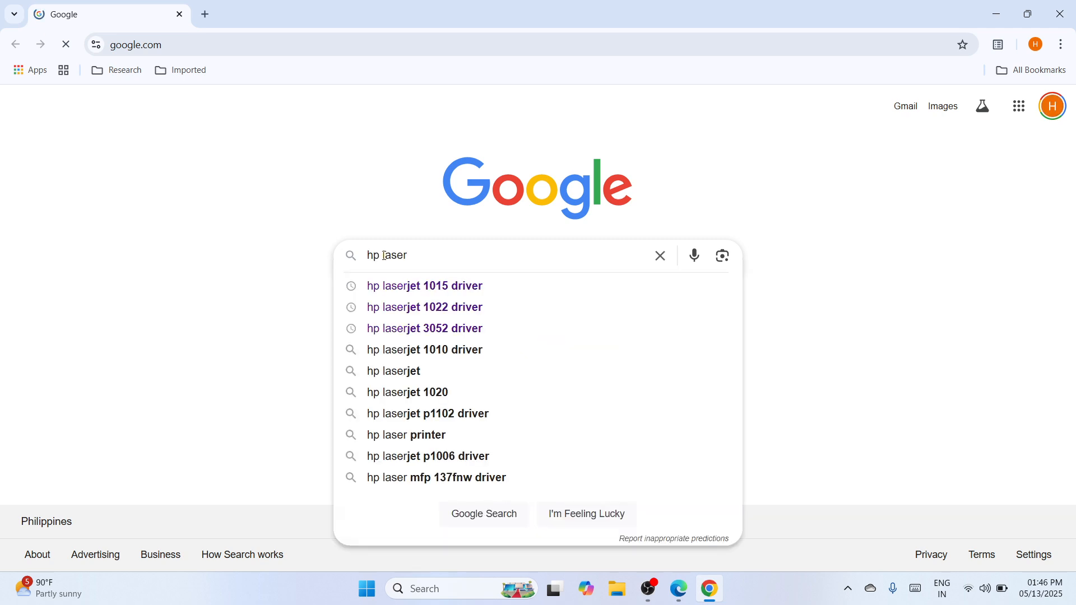
text(jet)
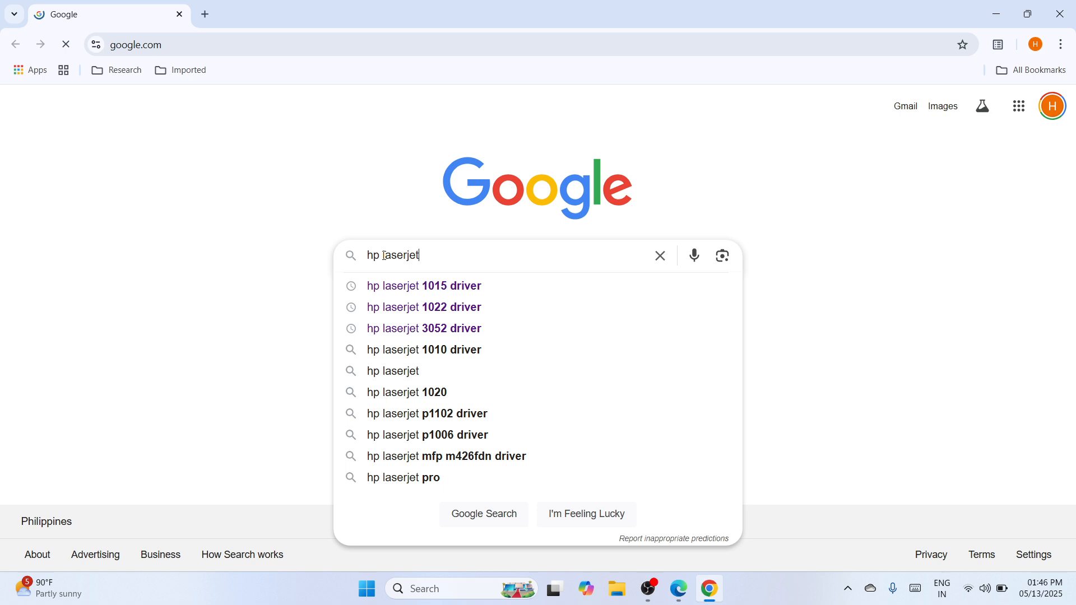
text( 3015 dri)
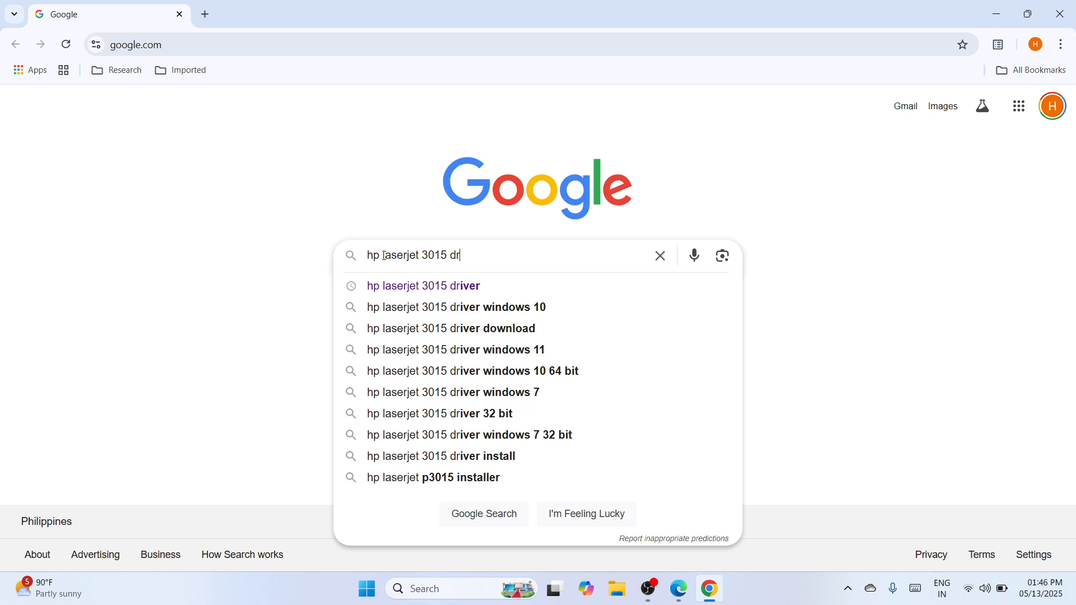
text(ver)
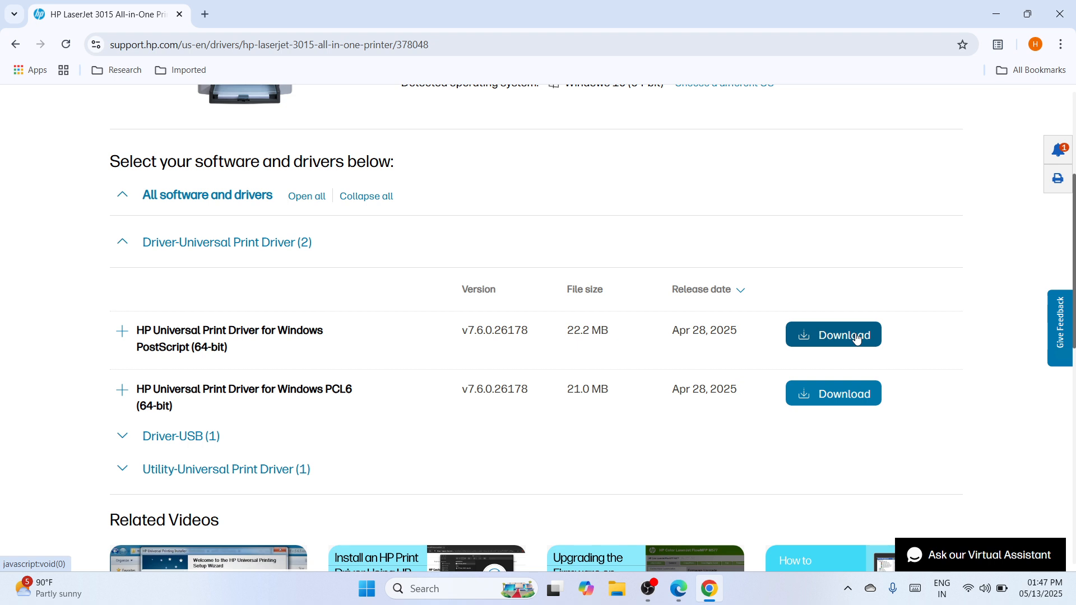
click(1059, 18)
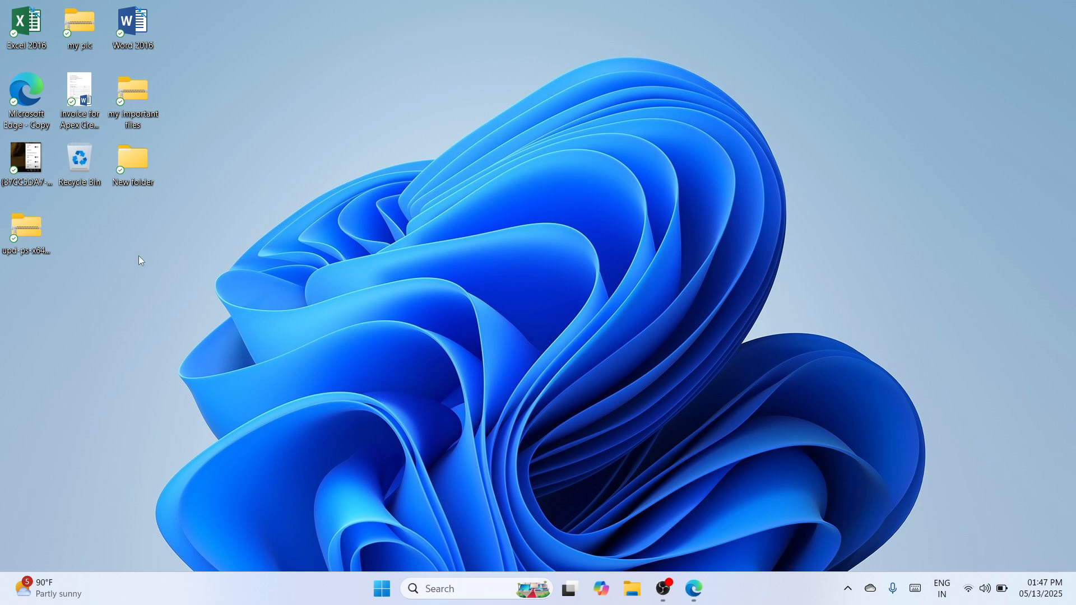
Step: Move the upd-ps-x64-7.6.0.26178 zip file to an empty area of the desktop and extract all its contents
drag(26, 227, 512, 157)
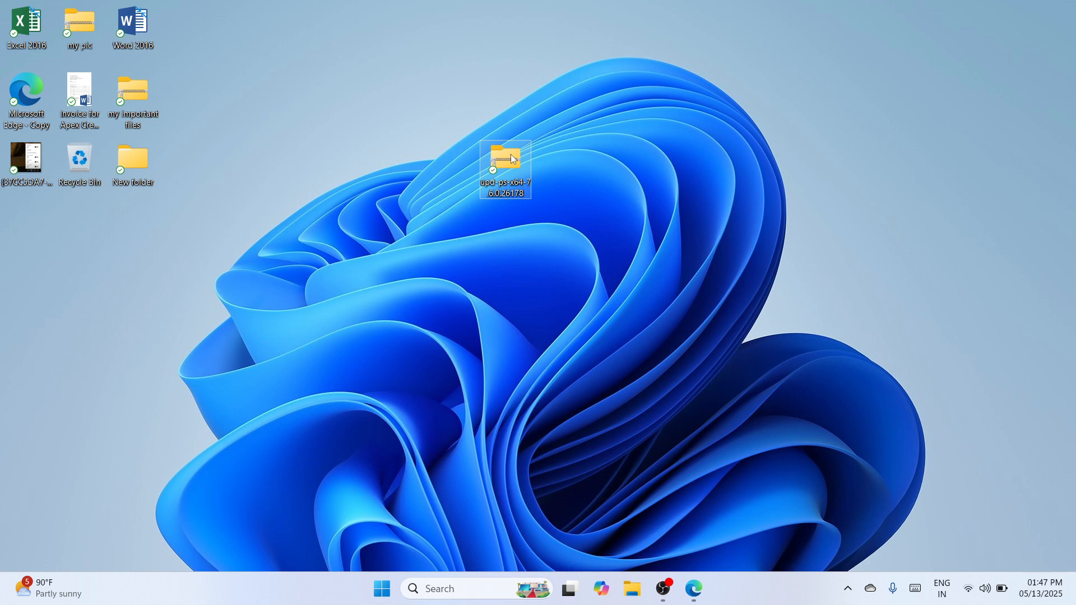
right_click(513, 158)
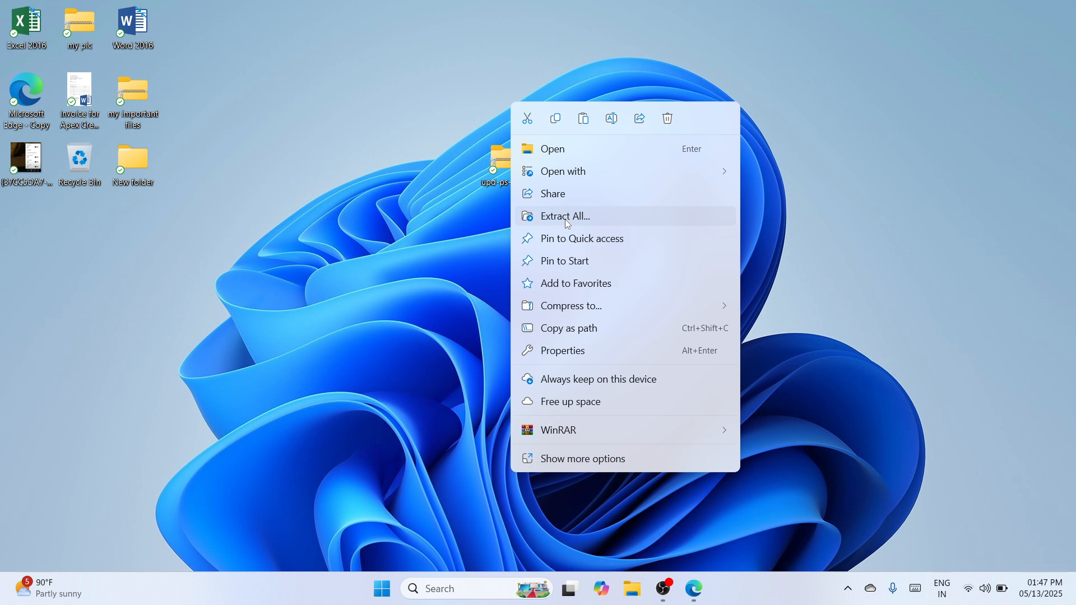
click(565, 218)
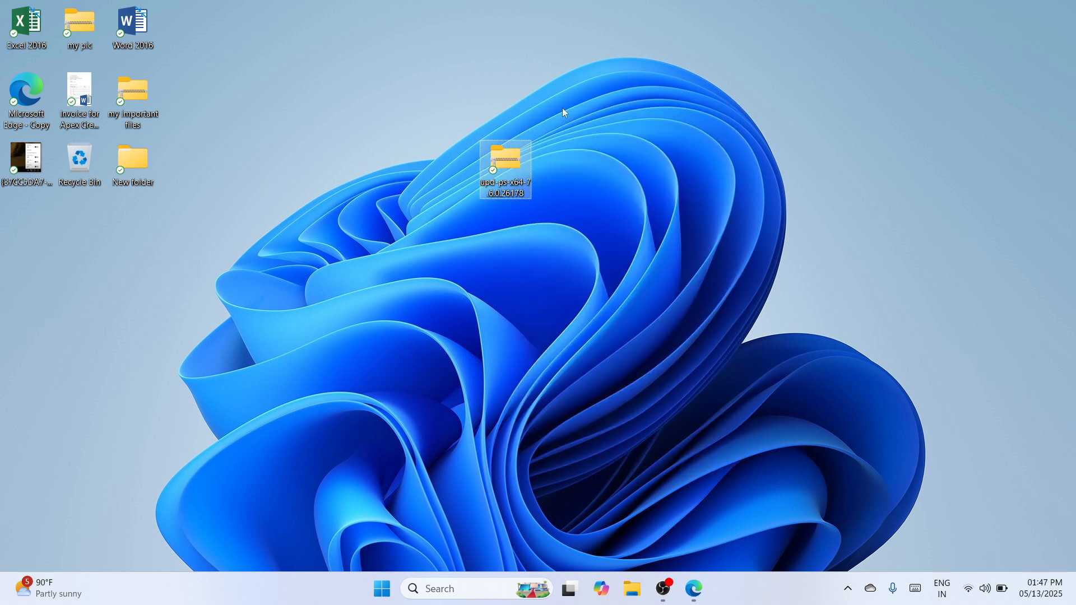
click(469, 210)
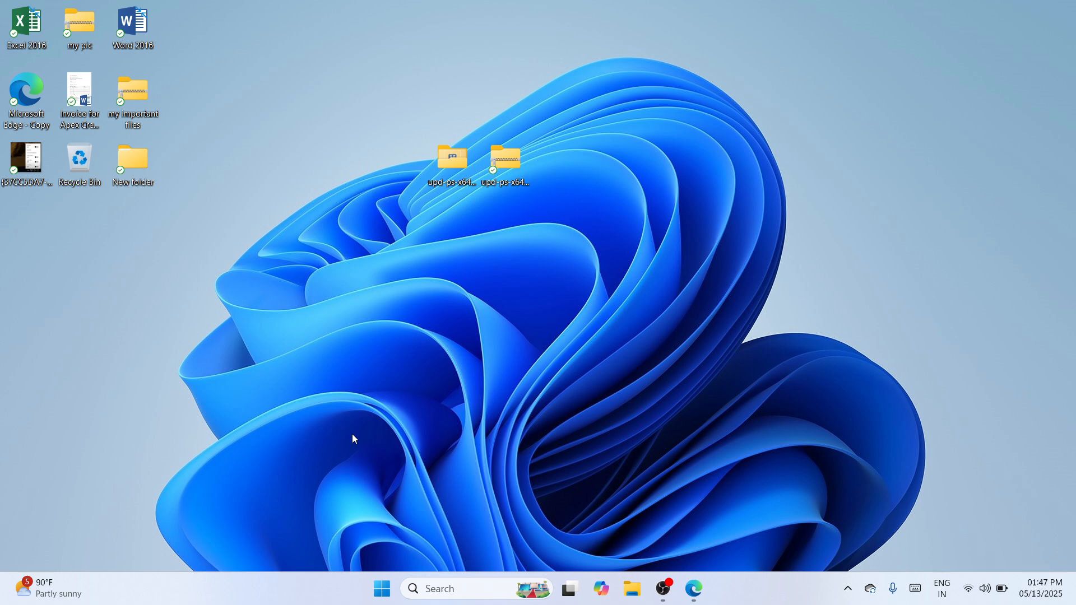
Step: Open Windows Settings and start adding a device under Printers & scanners
key(super+i)
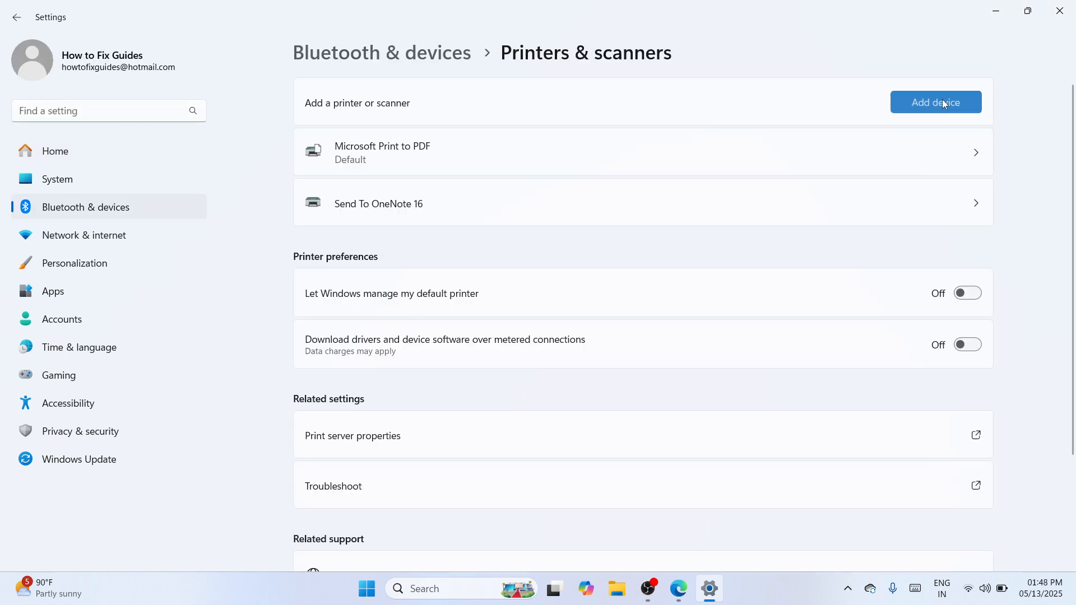
click(942, 101)
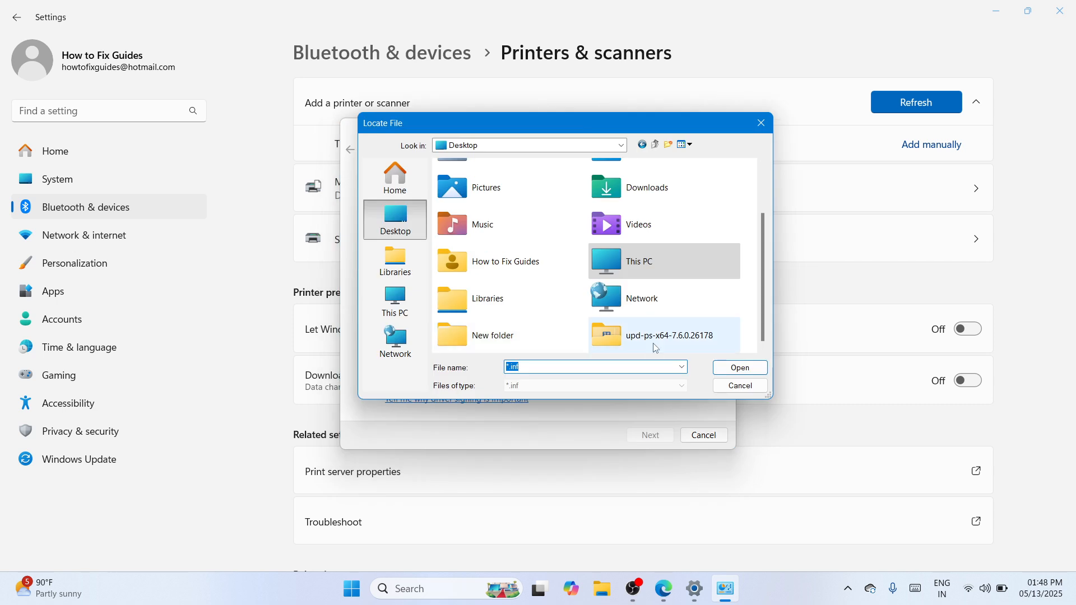
Step: Load the driver from an .inf file in the desktop folder upd-ps-x64-7.6.0.26178 and choose HP Universal Printing PS (v7.6.0)
double_click(656, 336)
click(476, 193)
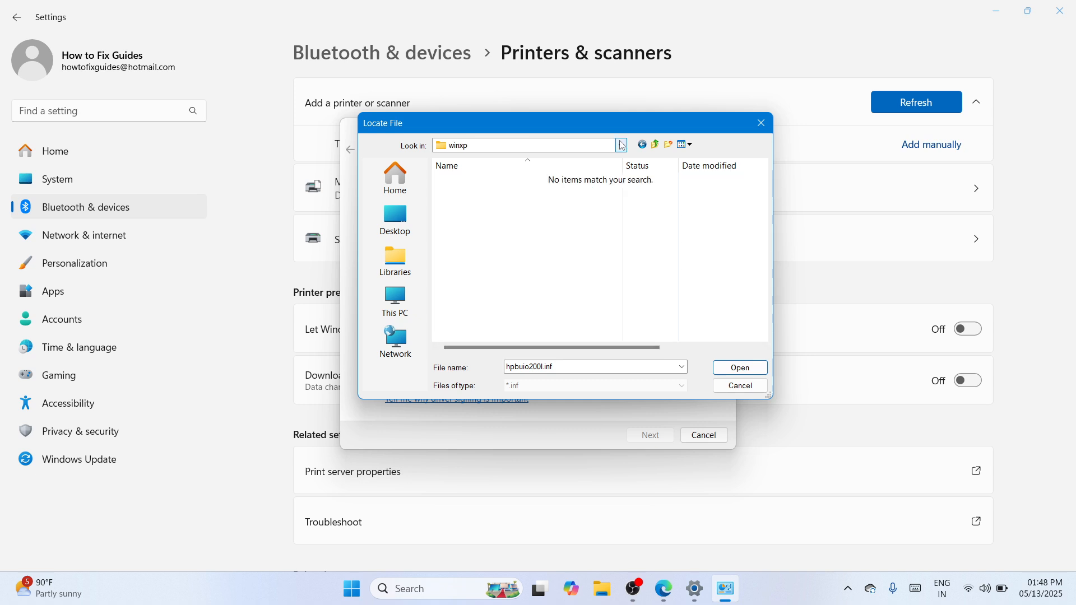
key(F4)
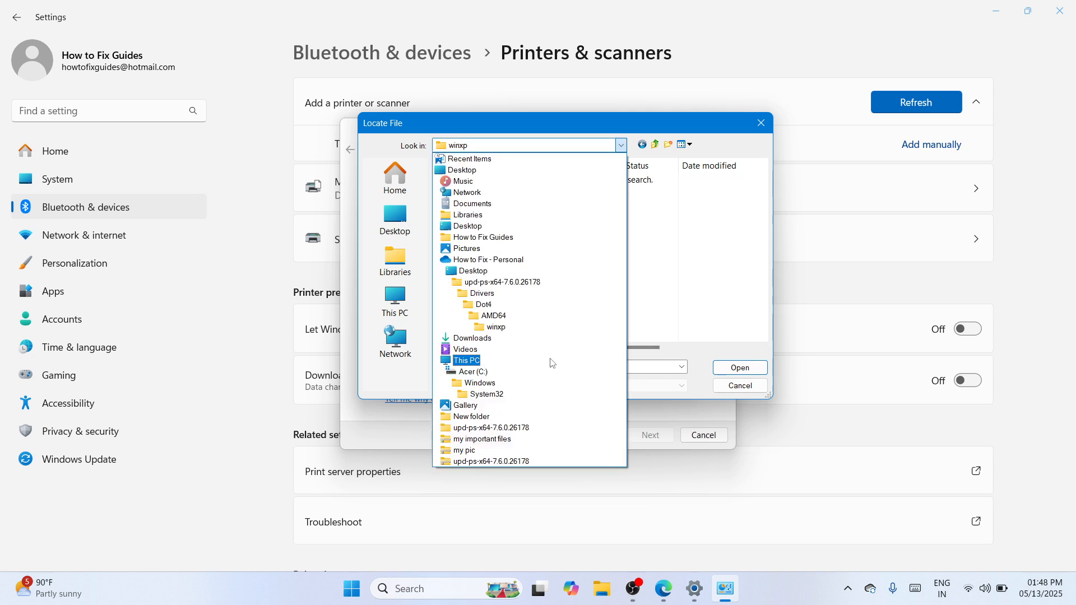
click(503, 288)
click(739, 367)
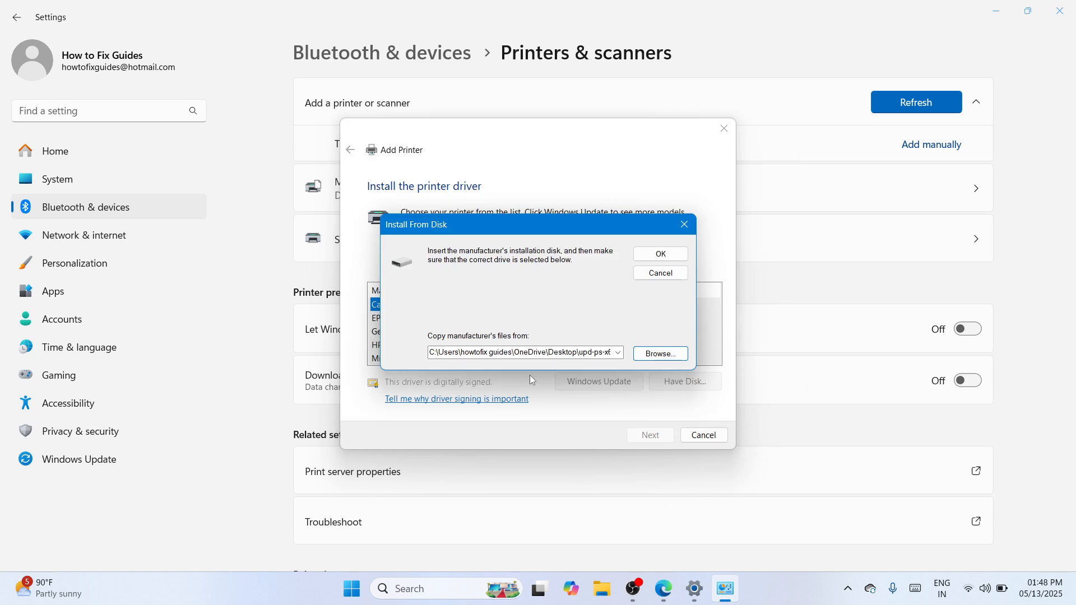
click(667, 259)
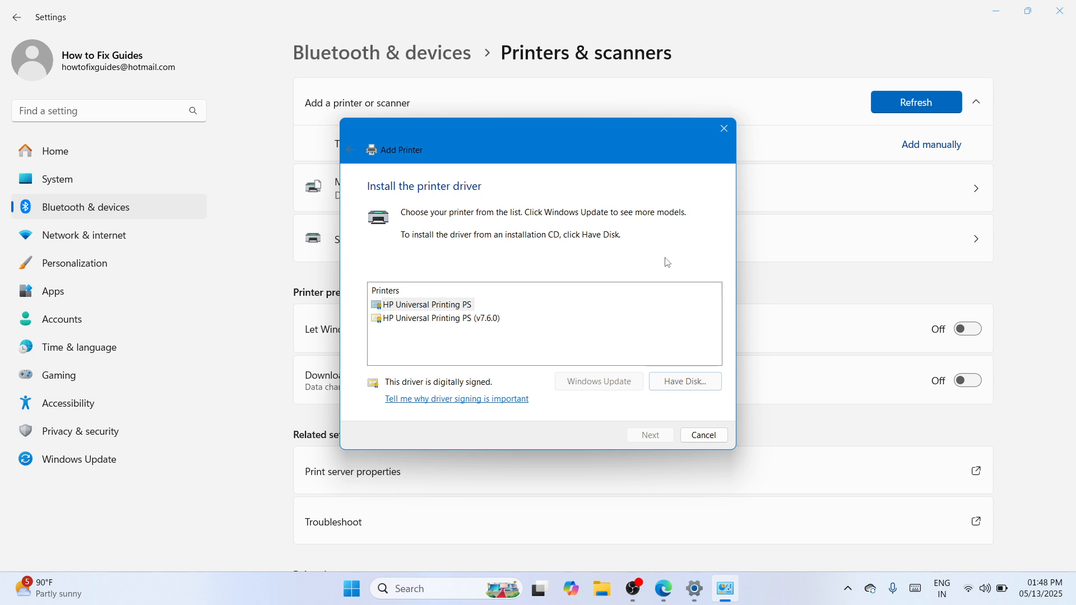
click(442, 319)
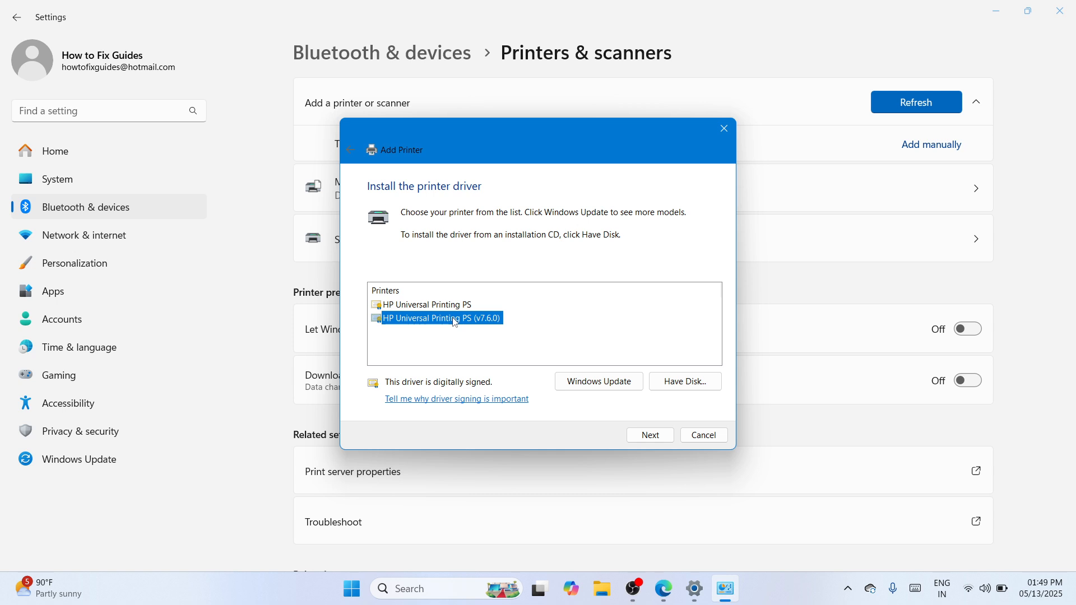
key(Return)
Step: Name the printer HP LaserJet 3015 and proceed with its installation
key(BackSpace)
key(BackSpace)
key(BackSpace)
key(BackSpace)
key(BackSpace)
key(BackSpace)
key(BackSpace)
key(BackSpace)
key(BackSpace)
key(BackSpace)
key(BackSpace)
key(BackSpace)
key(BackSpace)
key(BackSpace)
key(BackSpace)
key(BackSpace)
key(BackSpace)
key(BackSpace)
key(BackSpace)
key(BackSpace)
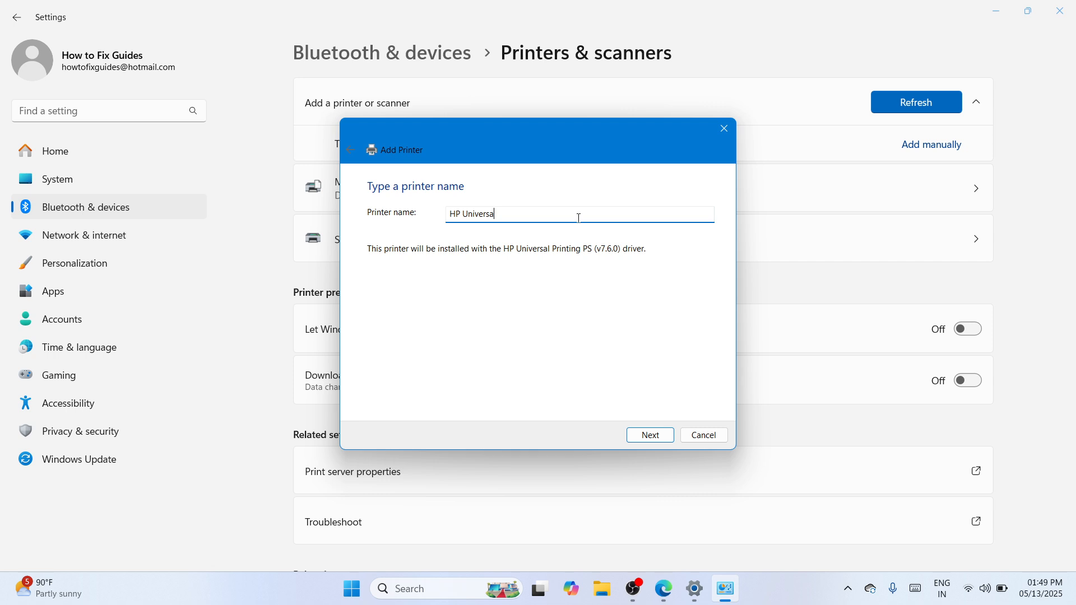
key(BackSpace)
key(BackSpace)
key(BackSpace)
key(BackSpace)
key(BackSpace)
key(BackSpace)
key(BackSpace)
key(BackSpace)
text(LaserJet 3015)
click(650, 435)
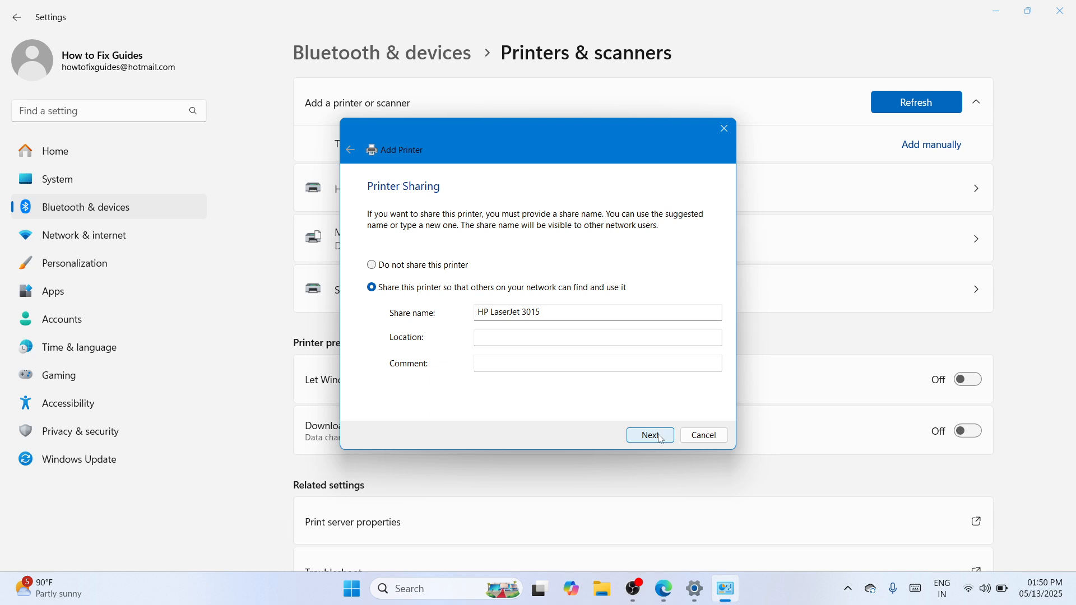
Step: Accept network sharing under the share name HP LaserJet 3015 and finish adding the printer as the default
click(662, 441)
click(644, 439)
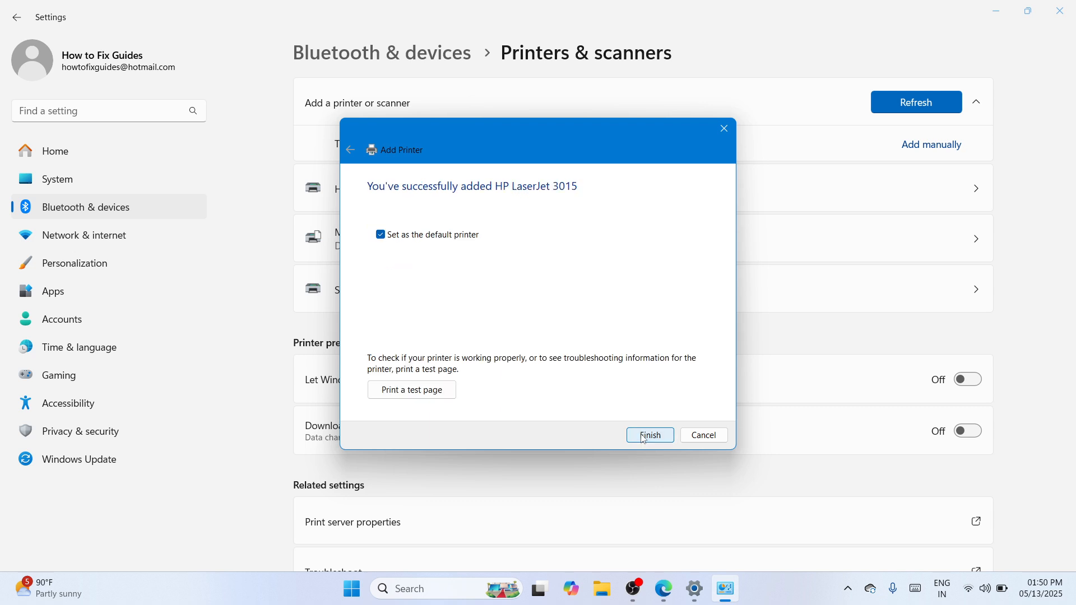
click(649, 436)
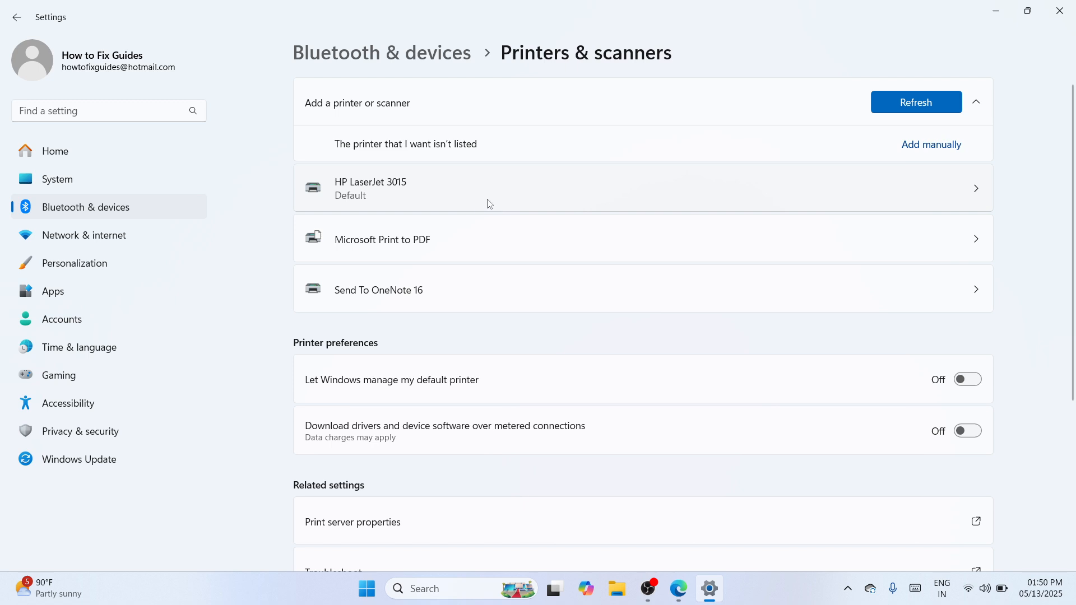
Step: View the HP LaserJet 3015's settings page and close Settings
click(502, 206)
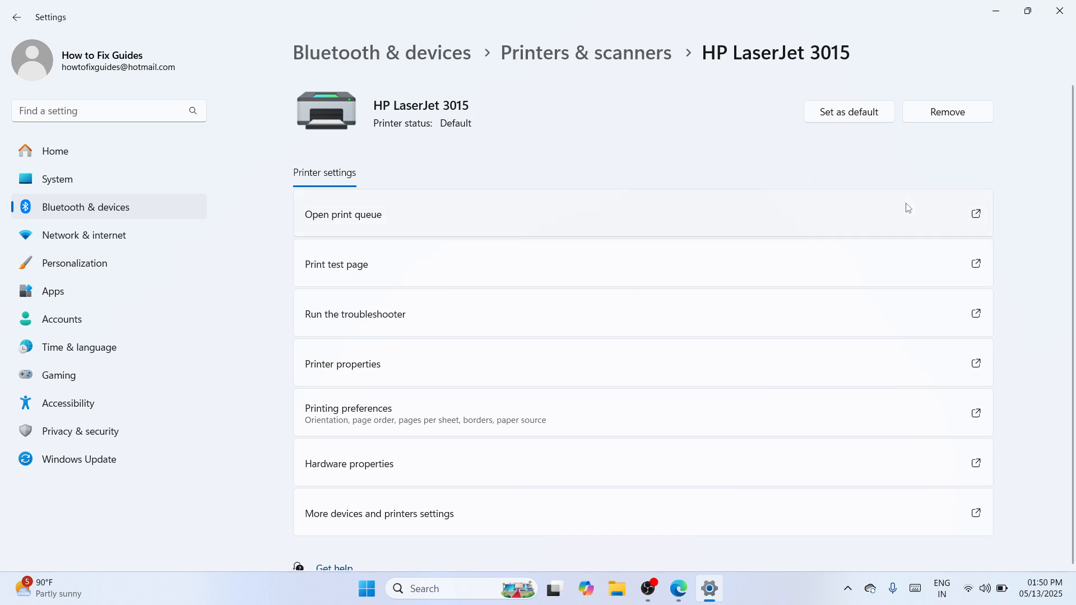
click(1056, 15)
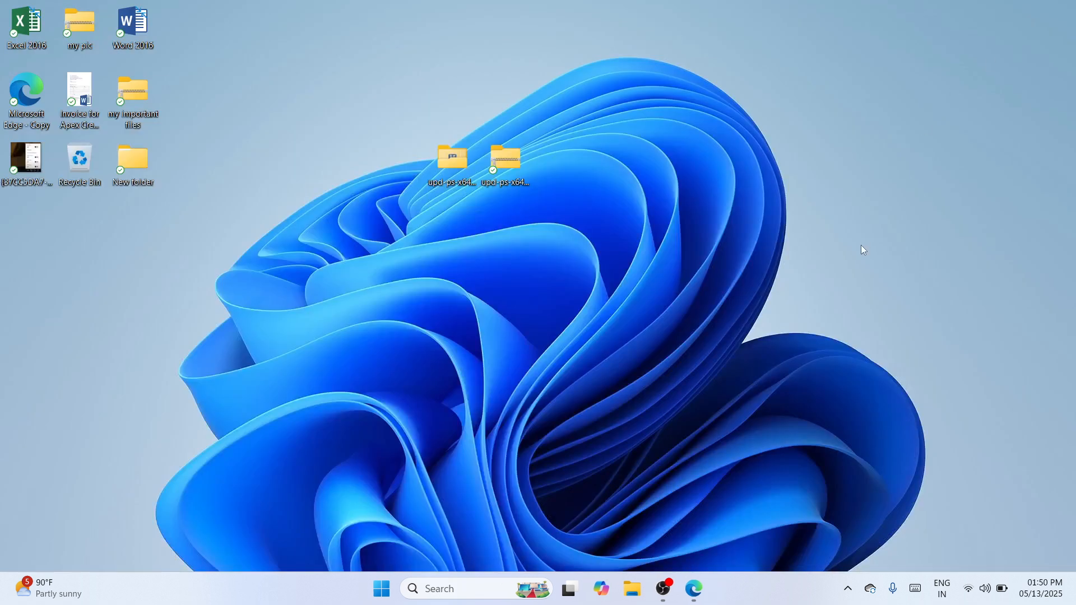